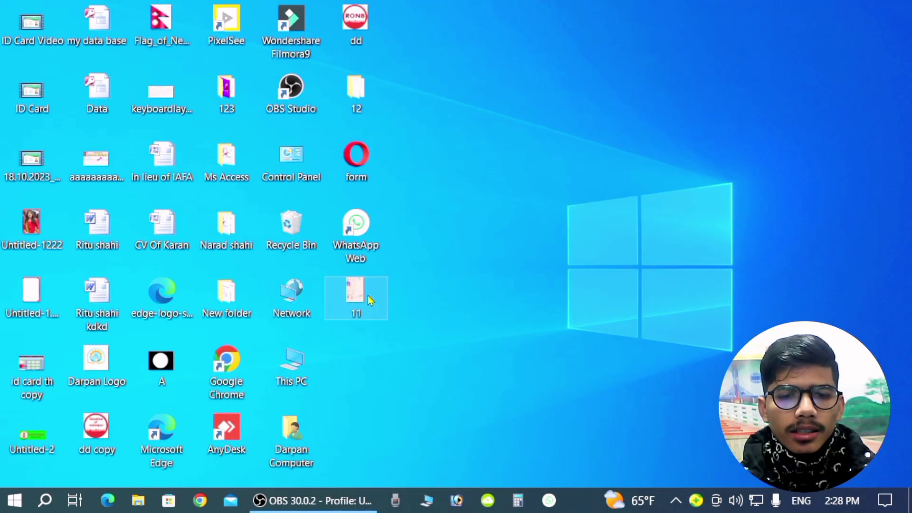
# - View the scanned certificate 11.jpg from the desktop in the Photos app
pyautogui.doubleClick(363, 298)
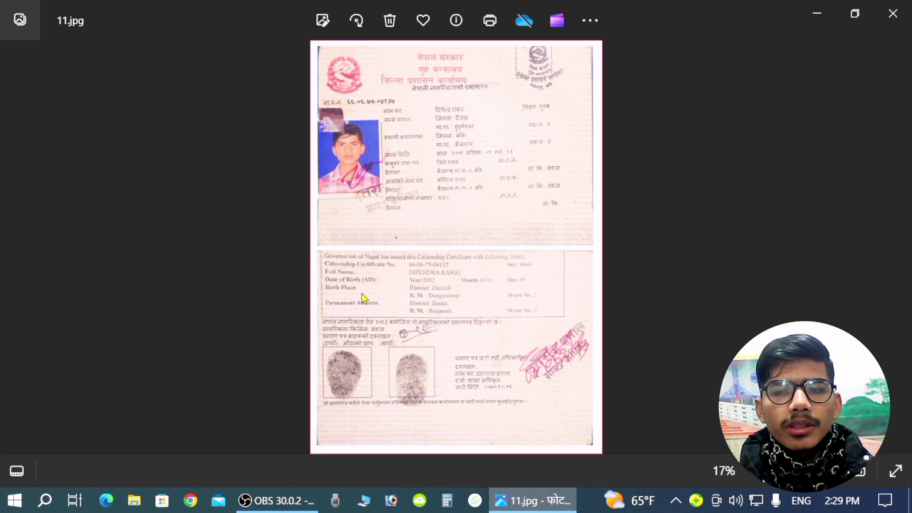
# - Minimize Photos and launch Adobe Photoshop 7.0 from the taskbar
pyautogui.click(818, 14)
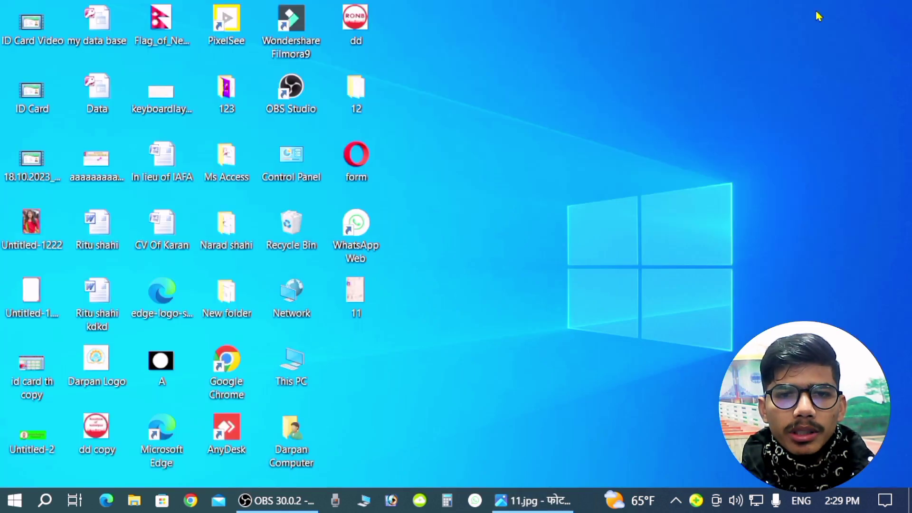
pyautogui.click(393, 500)
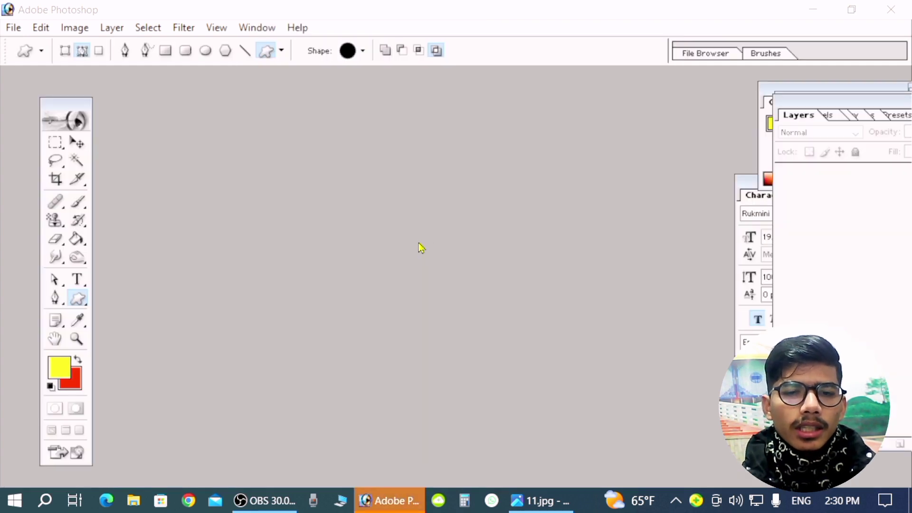
# - Open the front scan C A.jpg from the Downloads folder
pyautogui.doubleClick(282, 170)
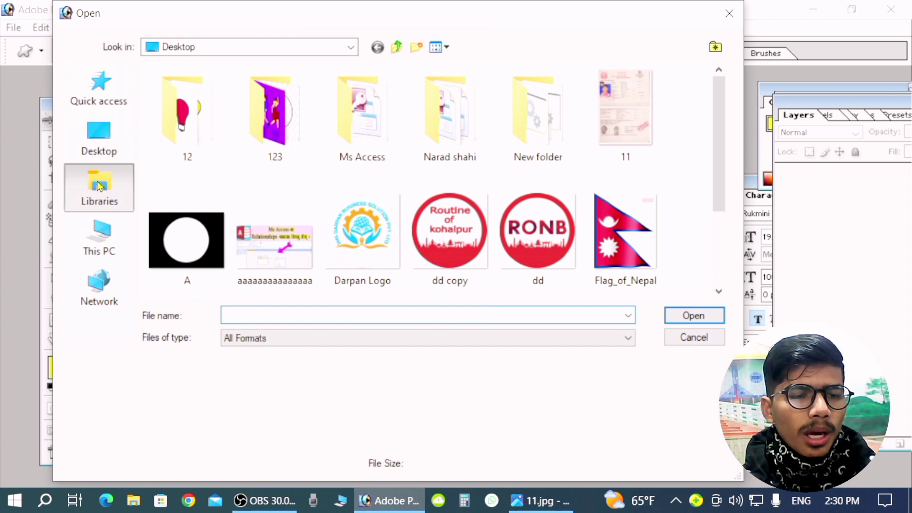
pyautogui.click(100, 185)
pyautogui.click(113, 147)
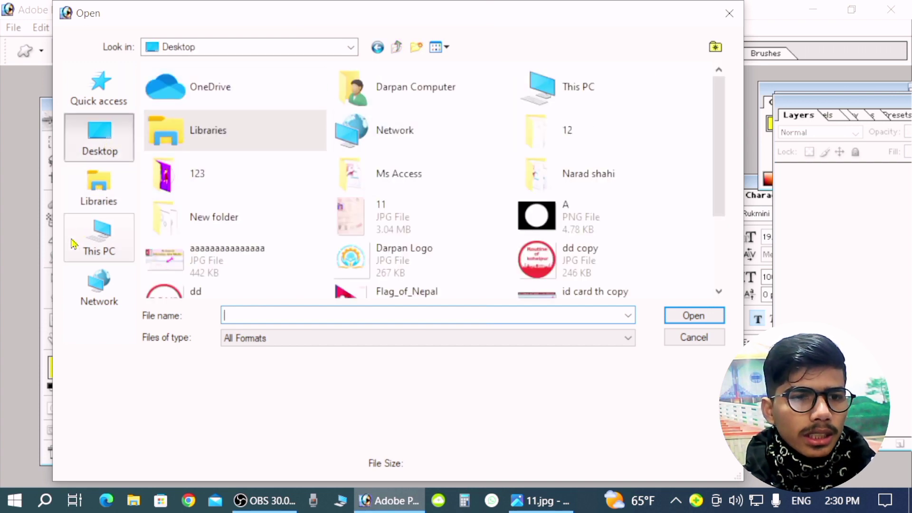
pyautogui.click(95, 243)
pyautogui.doubleClick(163, 159)
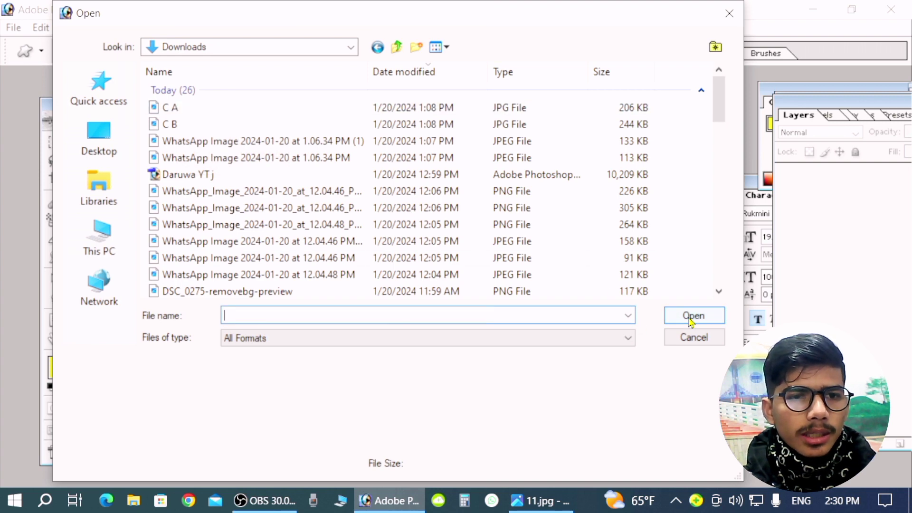
pyautogui.click(186, 110)
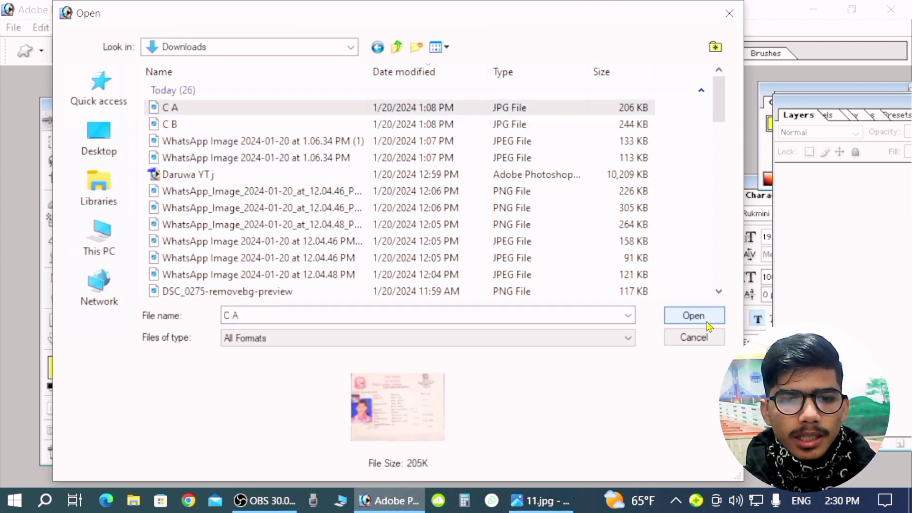
pyautogui.click(694, 316)
# - Open the back scan C B.jpg and move its window aside to uncover C A
pyautogui.hotkey('ctrl', 'o')
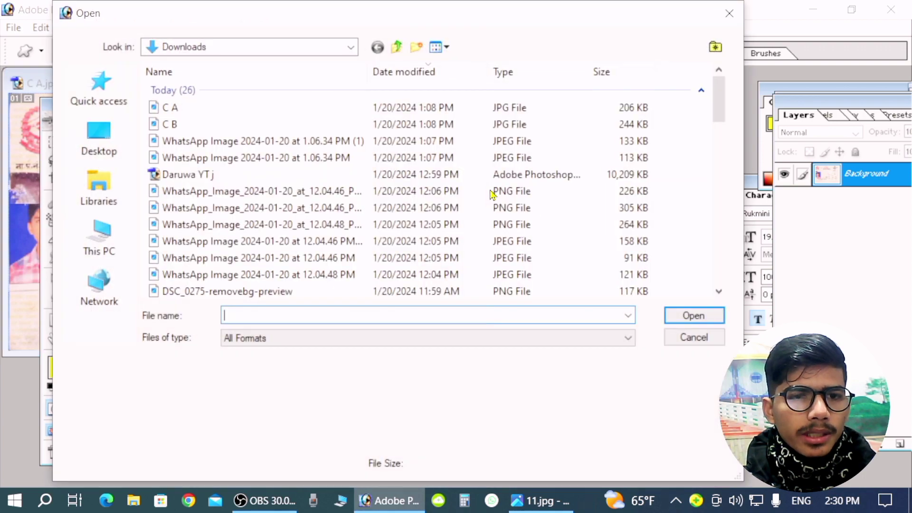
pyautogui.click(184, 131)
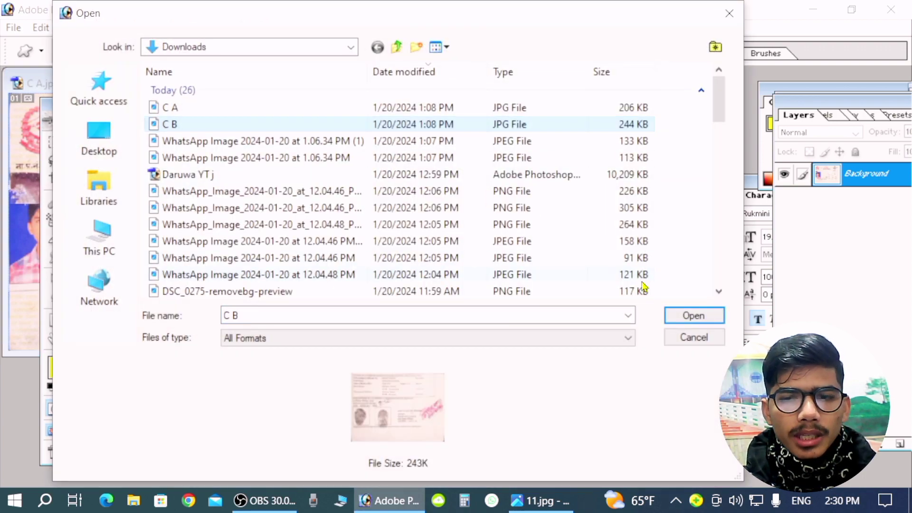
pyautogui.click(695, 316)
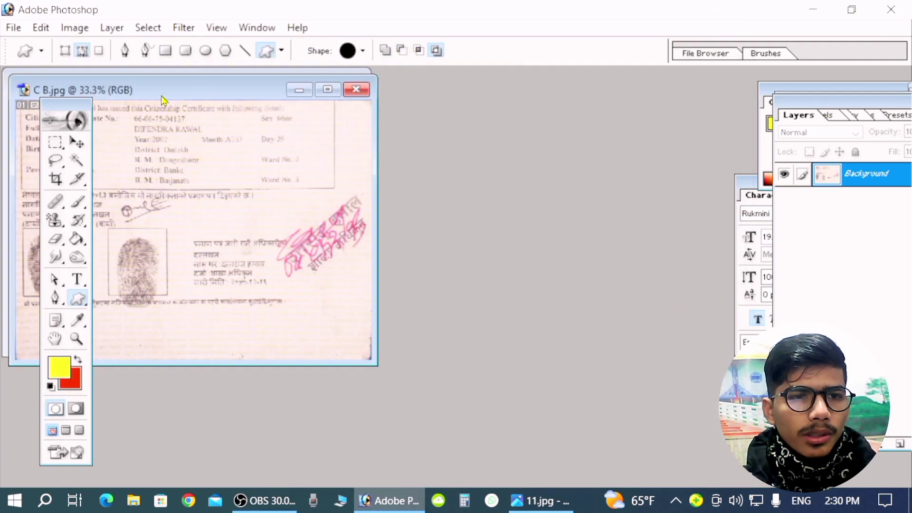
pyautogui.moveTo(162, 94); pyautogui.dragTo(291, 197)
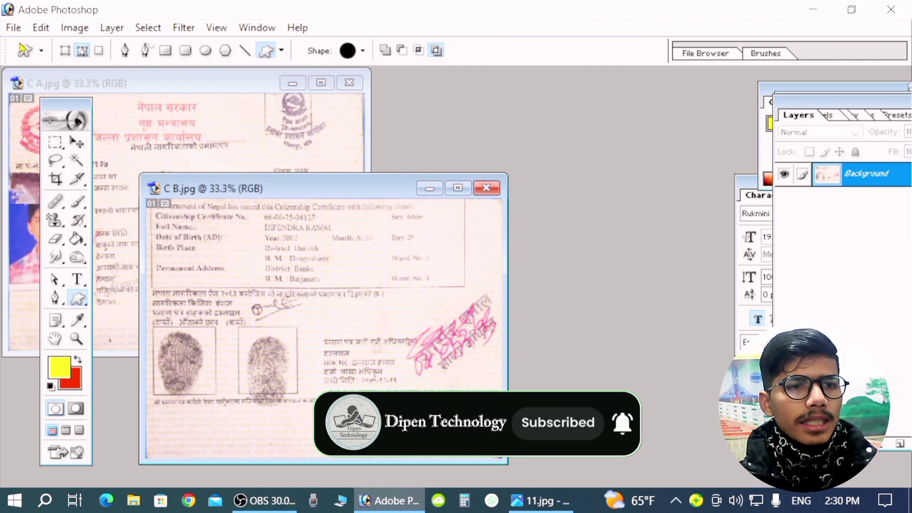
pyautogui.click(14, 30)
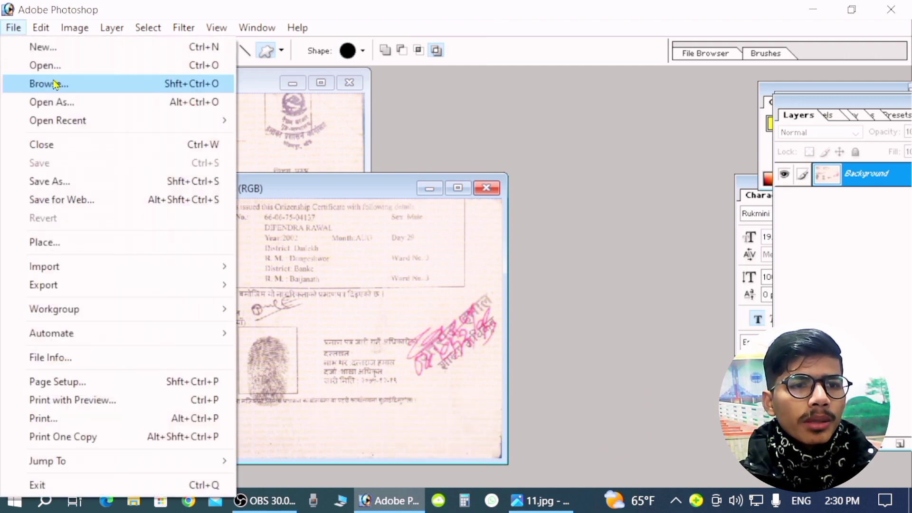
# - Create a new white A4 document, 210 × 297 mm at 300 pixels/inch, from Preset Sizes
pyautogui.click(87, 47)
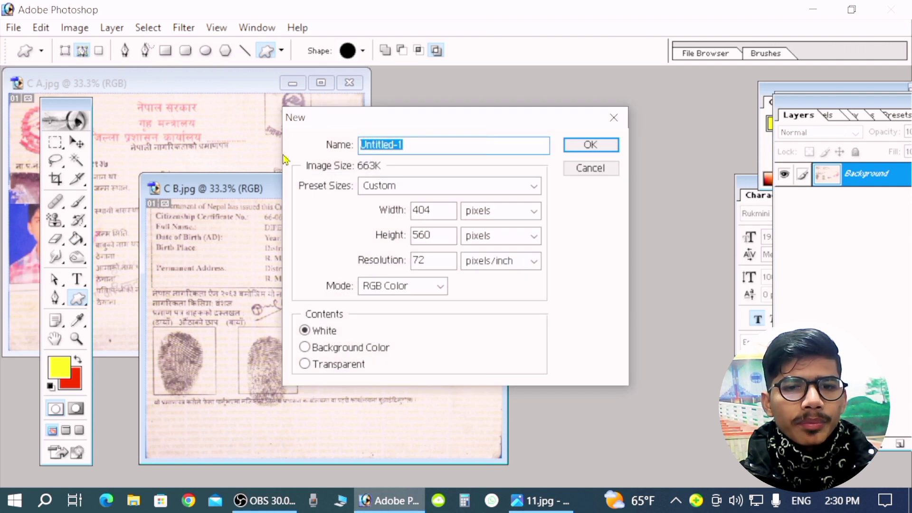
pyautogui.moveTo(372, 126); pyautogui.dragTo(388, 86)
pyautogui.click(546, 146)
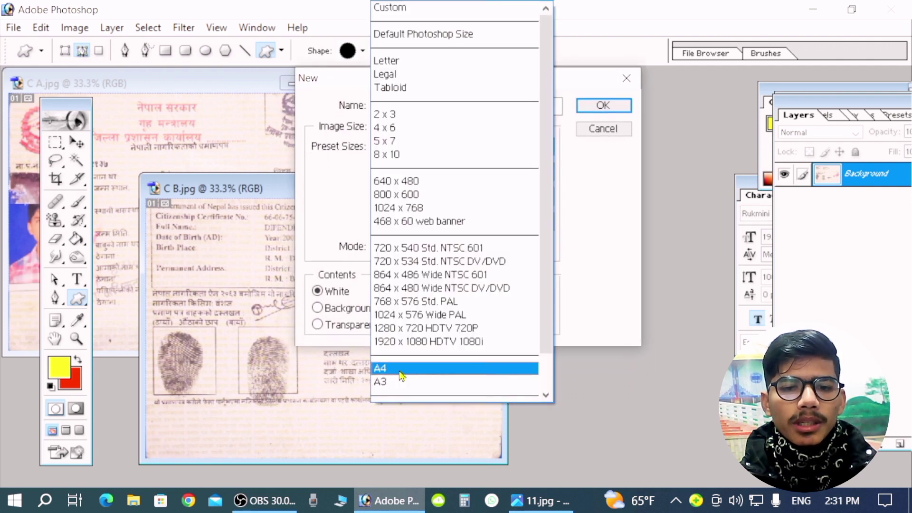
pyautogui.click(404, 367)
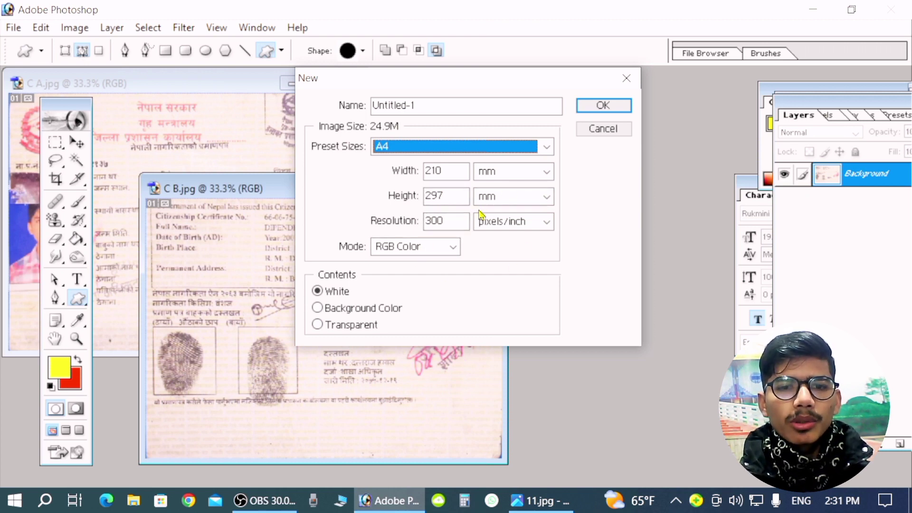
pyautogui.click(605, 106)
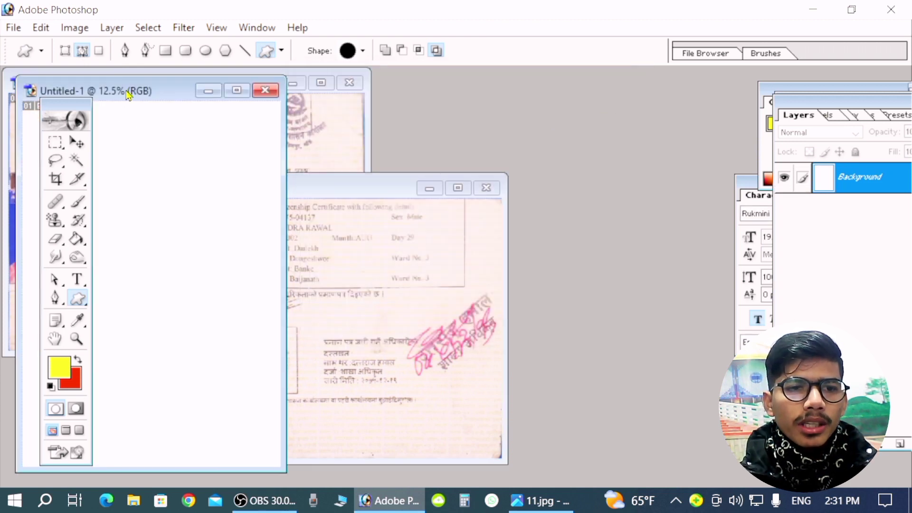
# - Drag the front scan C A onto Untitled-1 as Layer 1 and position it near the page top
pyautogui.moveTo(131, 95); pyautogui.dragTo(576, 89)
pyautogui.click(76, 142)
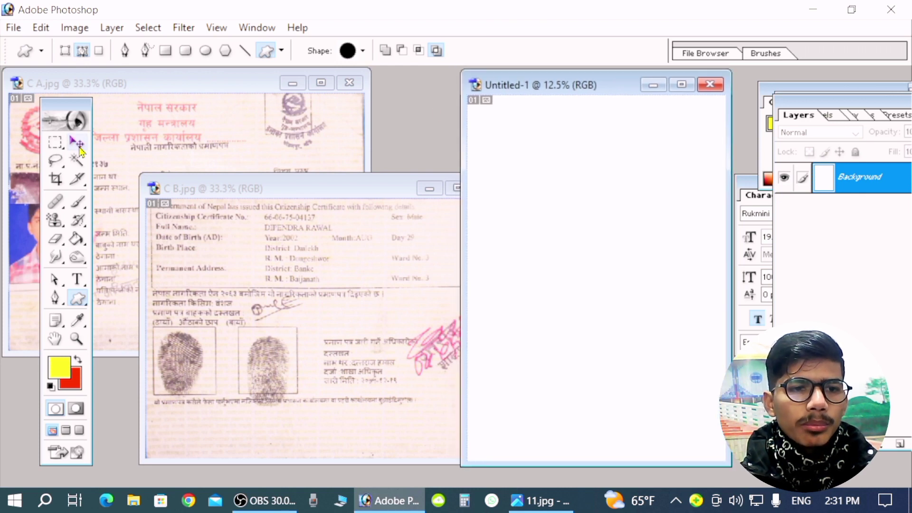
pyautogui.click(162, 125)
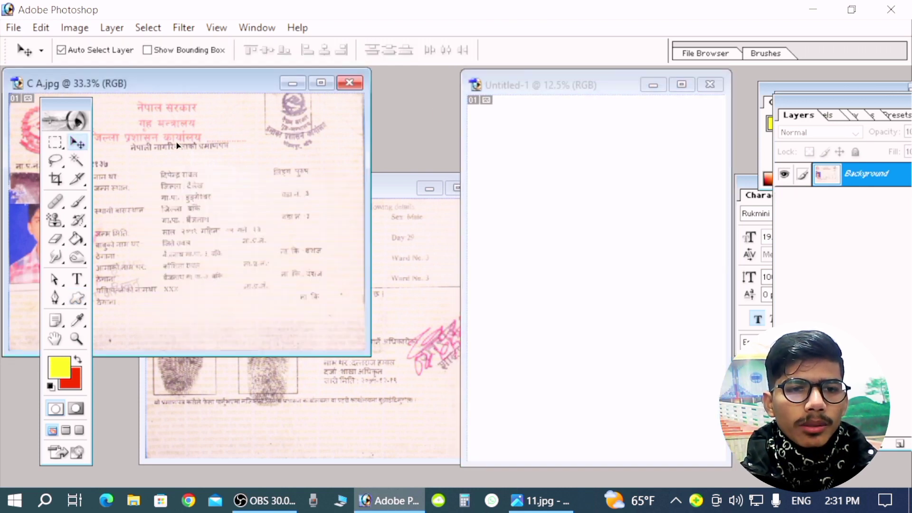
pyautogui.moveTo(286, 190); pyautogui.dragTo(564, 186)
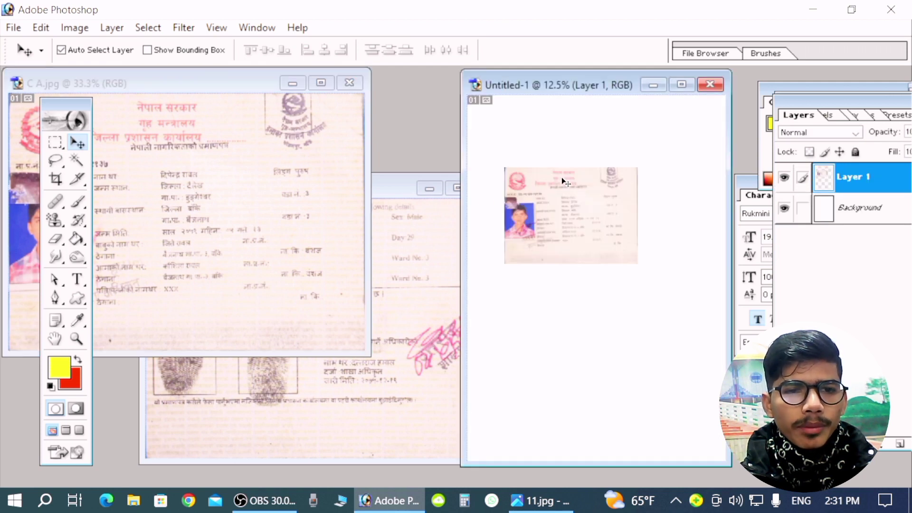
pyautogui.click(186, 155)
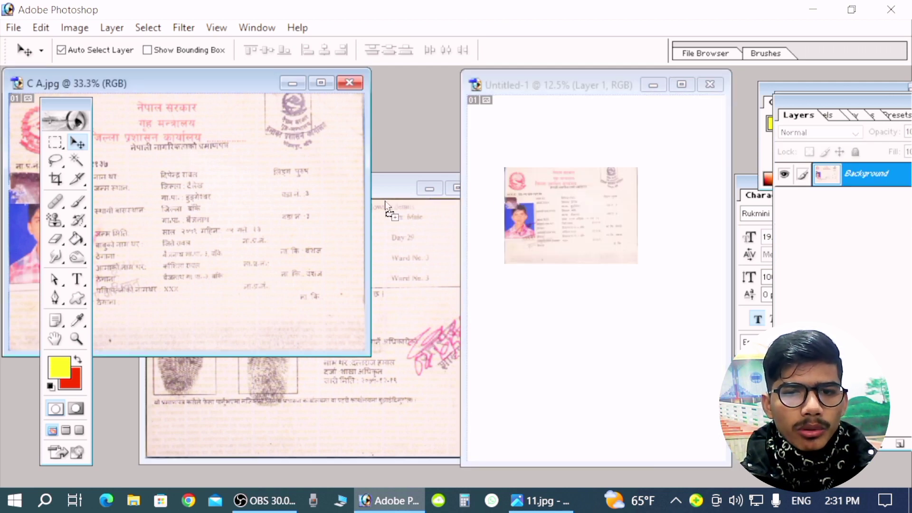
pyautogui.moveTo(386, 204); pyautogui.dragTo(297, 203)
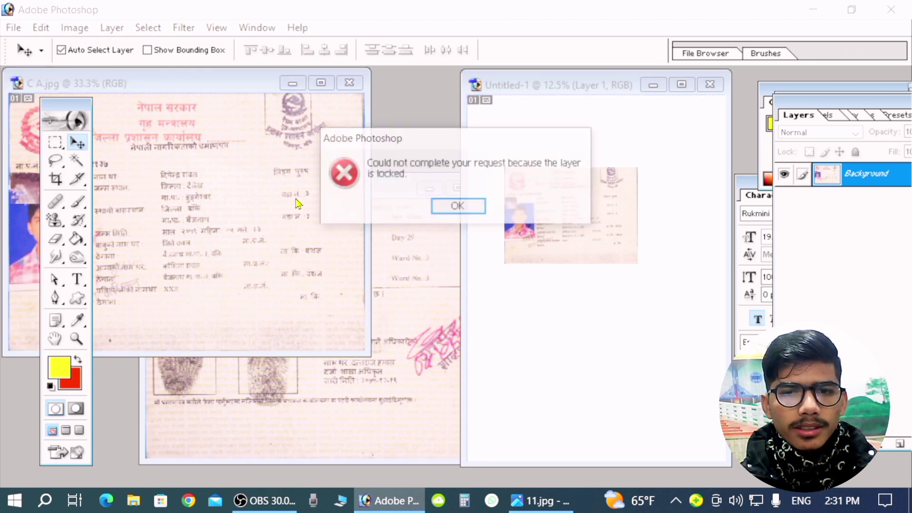
pyautogui.click(458, 206)
pyautogui.click(570, 218)
pyautogui.moveTo(571, 217); pyautogui.dragTo(571, 167)
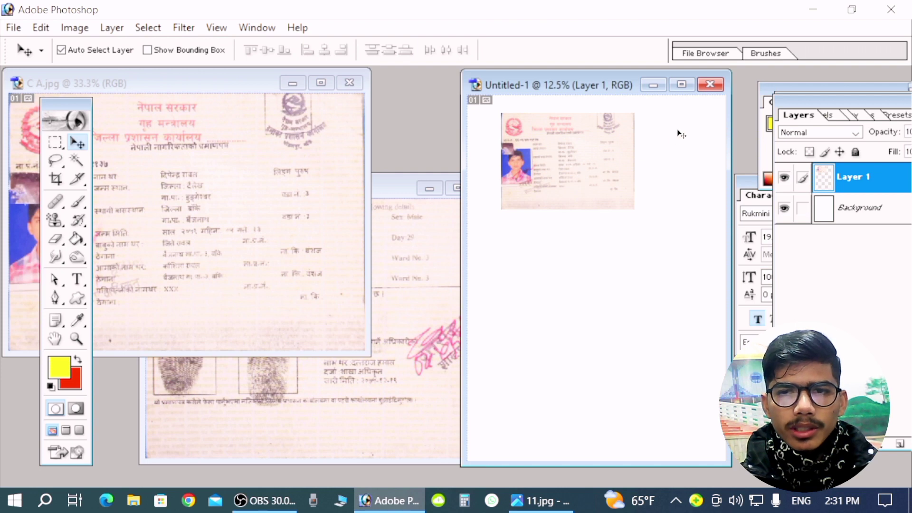
pyautogui.click(681, 85)
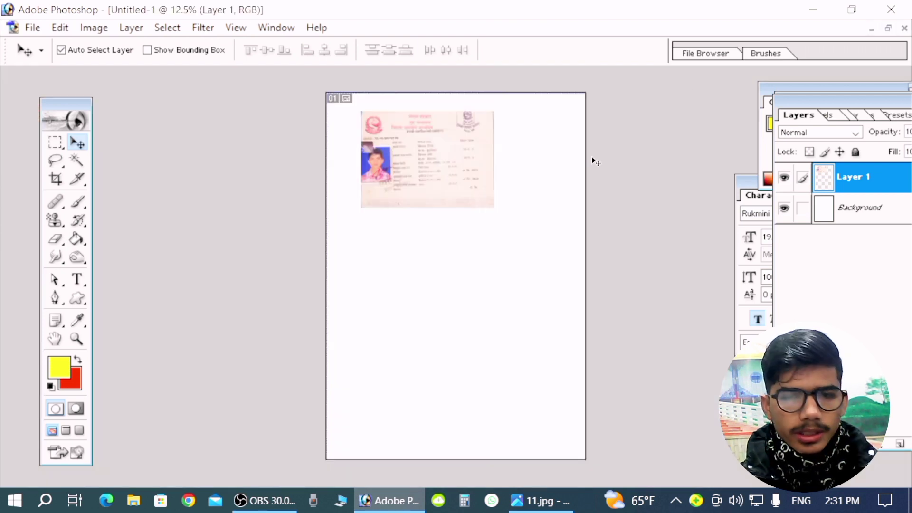
# - Enlarge the front scan to about 157.8% with Free Transform and fit it at the page top
pyautogui.hotkey('ctrl', 't')
pyautogui.moveTo(494, 208); pyautogui.dragTo(548, 246)
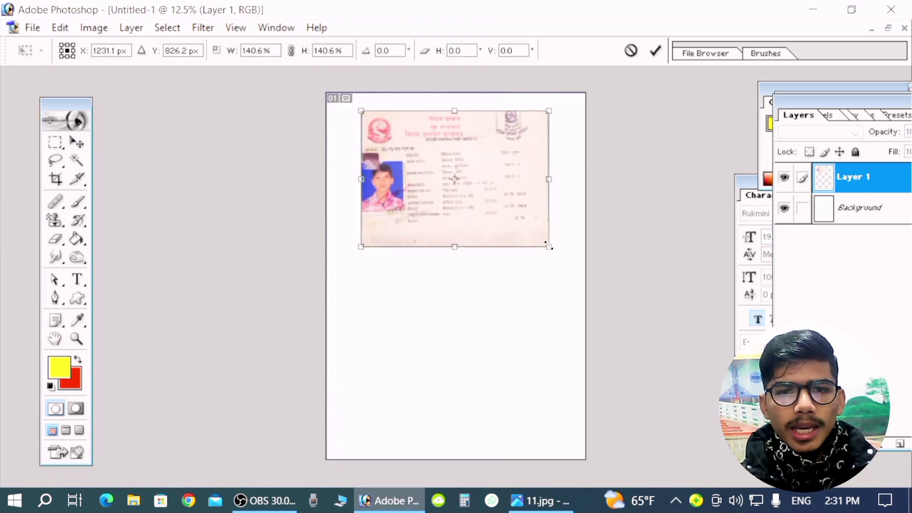
pyautogui.moveTo(494, 217); pyautogui.dragTo(488, 209)
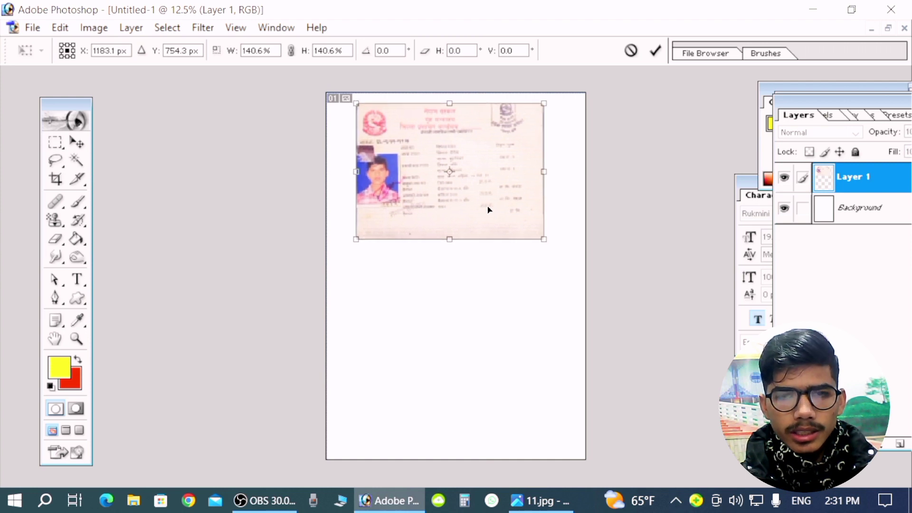
pyautogui.hotkey('shift', 'Right')
pyautogui.hotkey('shift', 'Right')
pyautogui.hotkey('shift', 'Right')
pyautogui.hotkey('shift', 'Right')
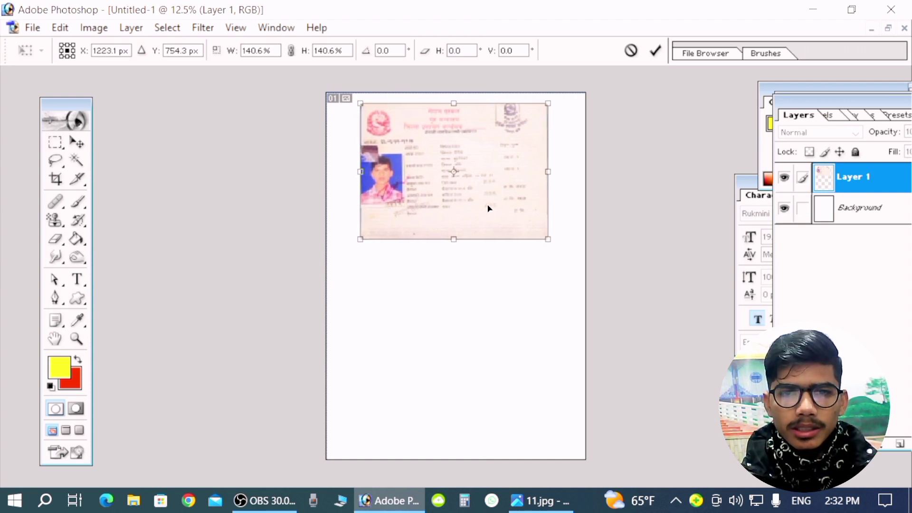
pyautogui.hotkey('shift', 'Down')
pyautogui.hotkey('shift', 'Down')
pyautogui.press('Down')
pyautogui.press('Down')
pyautogui.press('Down')
pyautogui.press('Up')
pyautogui.press('Up')
pyautogui.press('Up')
pyautogui.press('Left')
pyautogui.press('Left')
pyautogui.press('Left')
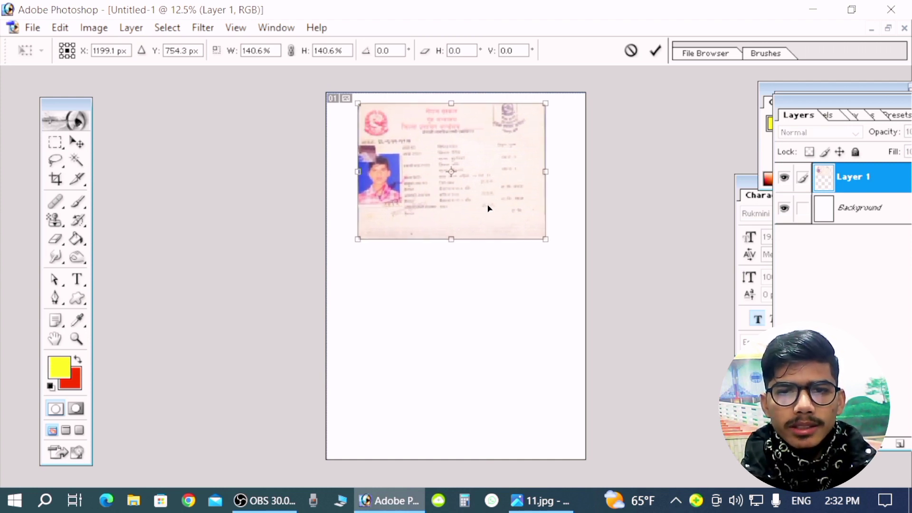
pyautogui.press('Right')
pyautogui.press('Right')
pyautogui.moveTo(548, 241); pyautogui.dragTo(562, 254)
pyautogui.moveTo(509, 238); pyautogui.dragTo(494, 235)
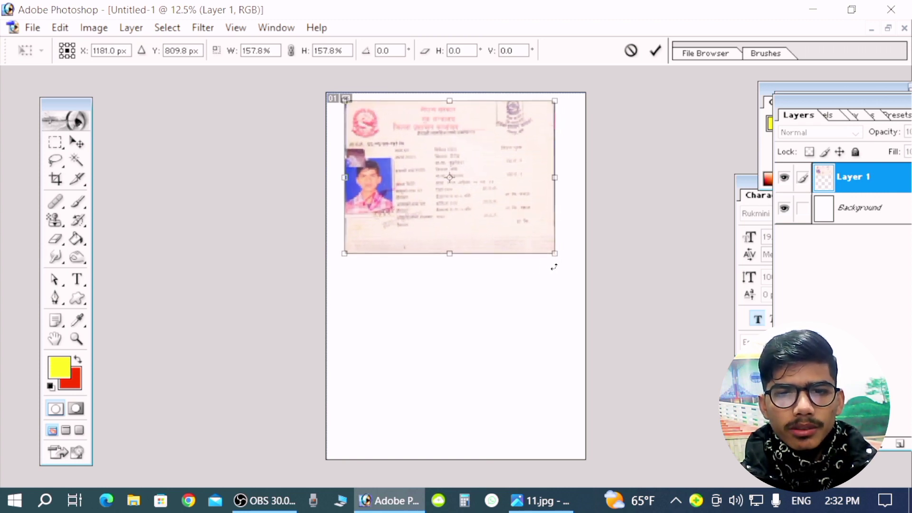
pyautogui.moveTo(557, 259)
pyautogui.mouseDown()
pyautogui.moveTo(512, 240)
pyautogui.moveTo(542, 249)
pyautogui.moveTo(546, 187)
pyautogui.moveTo(544, 248)
pyautogui.moveTo(559, 275)
pyautogui.moveTo(552, 257)
pyautogui.moveTo(566, 271)
pyautogui.moveTo(548, 256)
pyautogui.mouseUp()
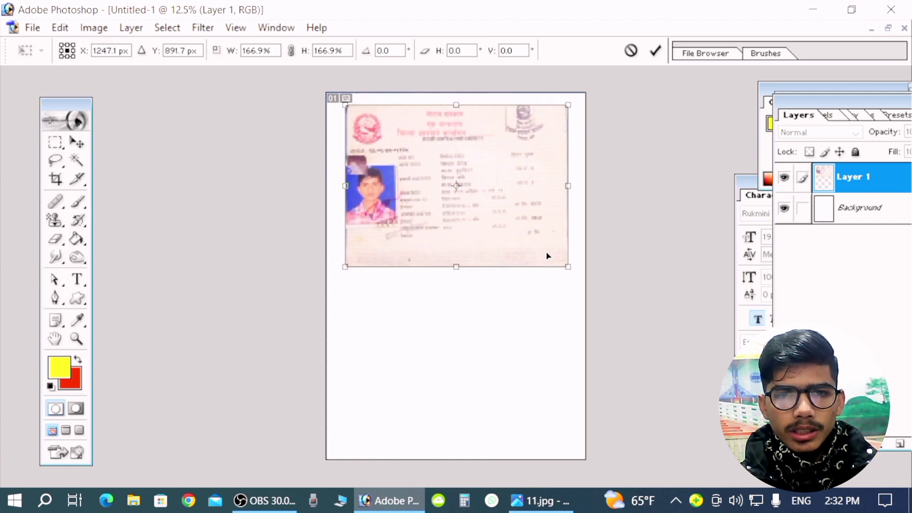
pyautogui.press('Return')
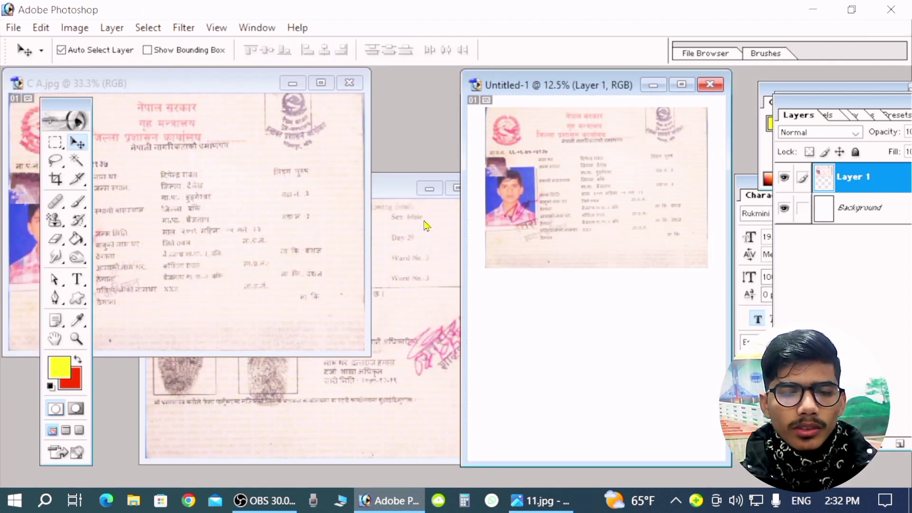
# - Drag the back scan C B onto the A4 page as Layer 2 below the front side
pyautogui.click(293, 83)
pyautogui.click(354, 200)
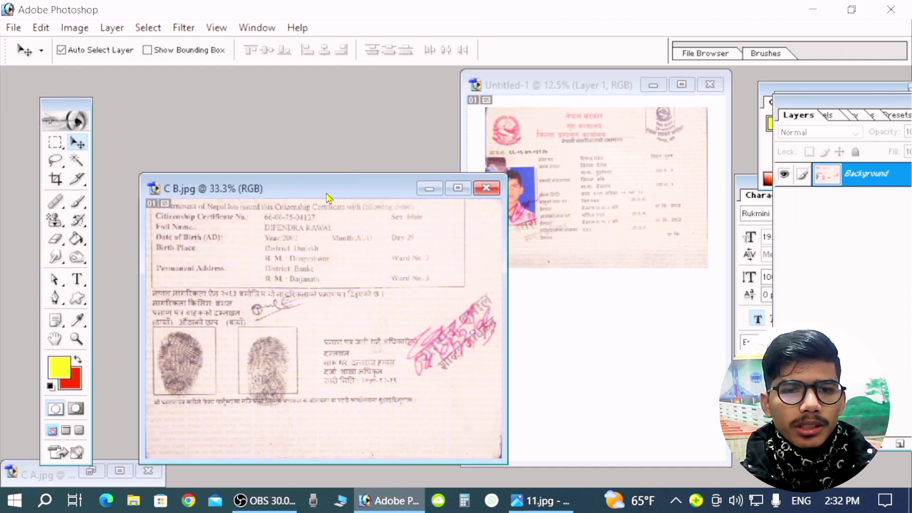
pyautogui.moveTo(335, 190); pyautogui.dragTo(247, 118)
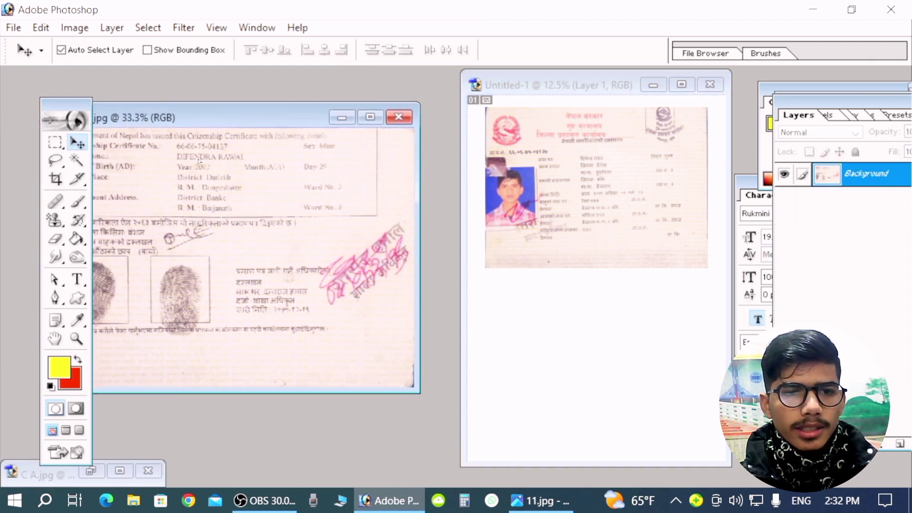
pyautogui.moveTo(366, 269); pyautogui.dragTo(560, 335)
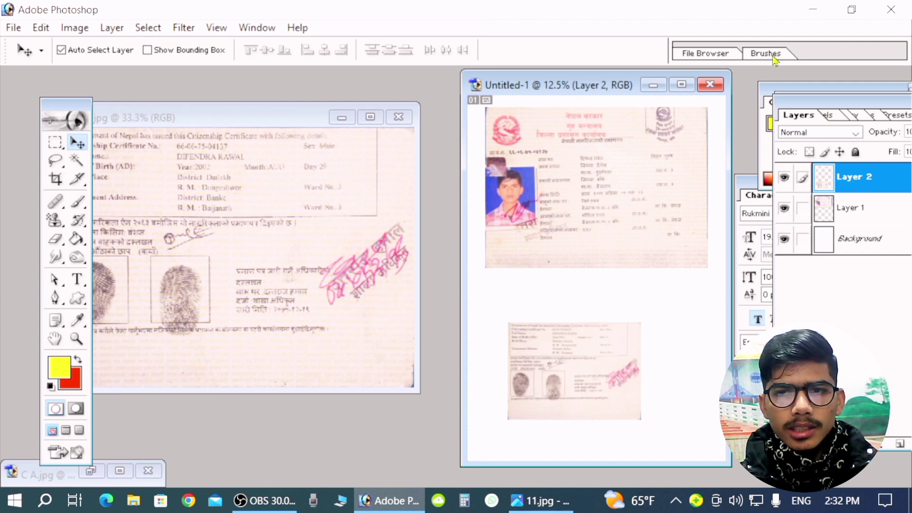
pyautogui.click(684, 86)
# - Scale the back scan to 166.8% and nudge it directly under the front side
pyautogui.moveTo(444, 358); pyautogui.dragTo(431, 341)
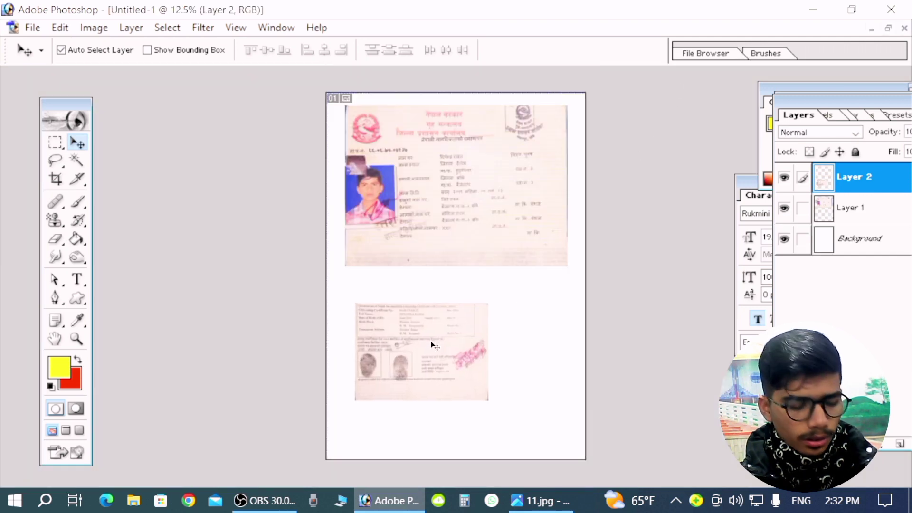
pyautogui.hotkey('ctrl', 't')
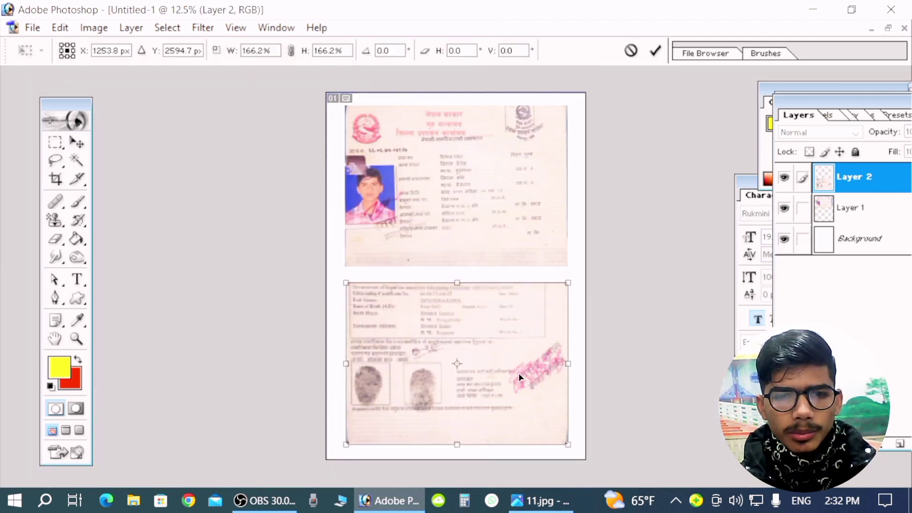
pyautogui.moveTo(519, 377); pyautogui.dragTo(519, 370)
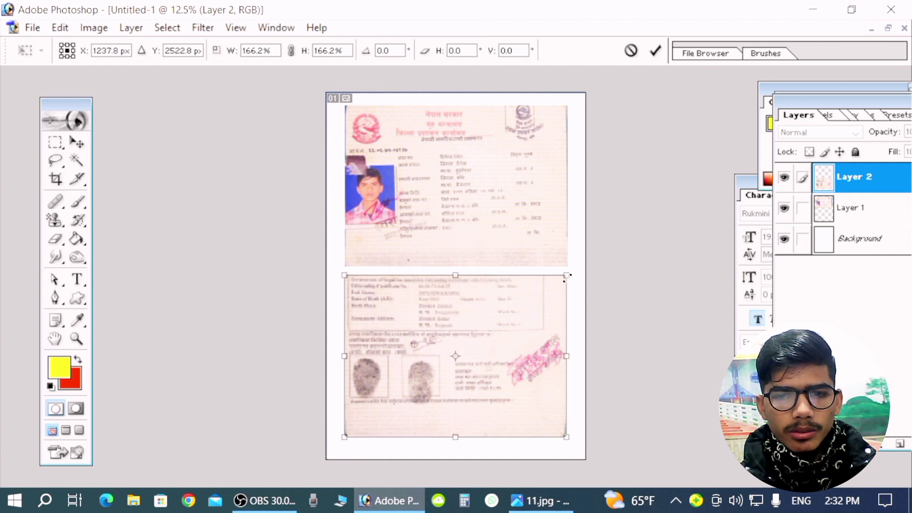
pyautogui.moveTo(569, 275); pyautogui.dragTo(567, 274)
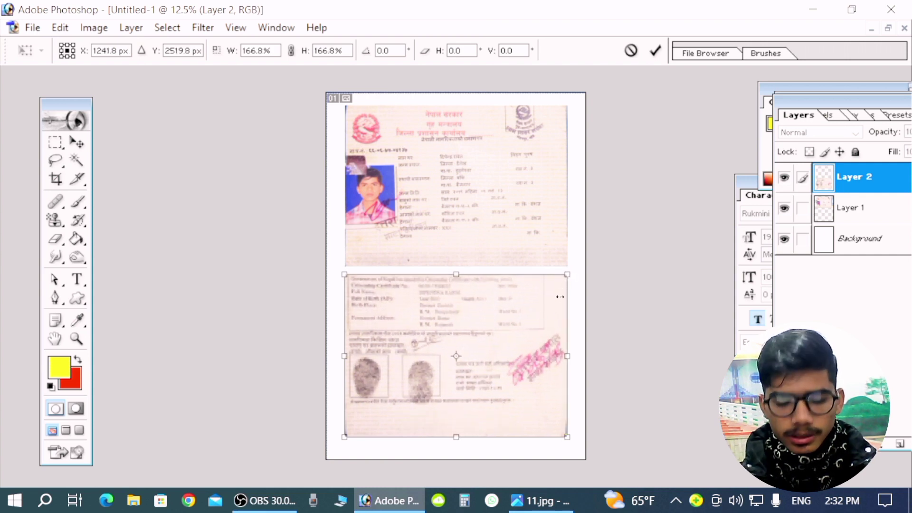
pyautogui.press('Down')
pyautogui.press('Down')
pyautogui.press('Down')
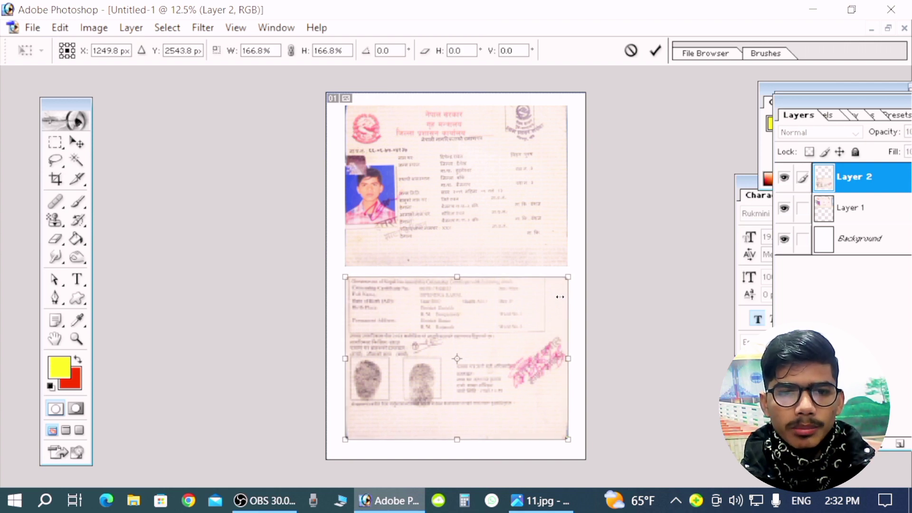
pyautogui.press('Down')
pyautogui.press('Up')
pyautogui.press('Up')
pyautogui.press('Up')
pyautogui.press('Down')
pyautogui.press('Down')
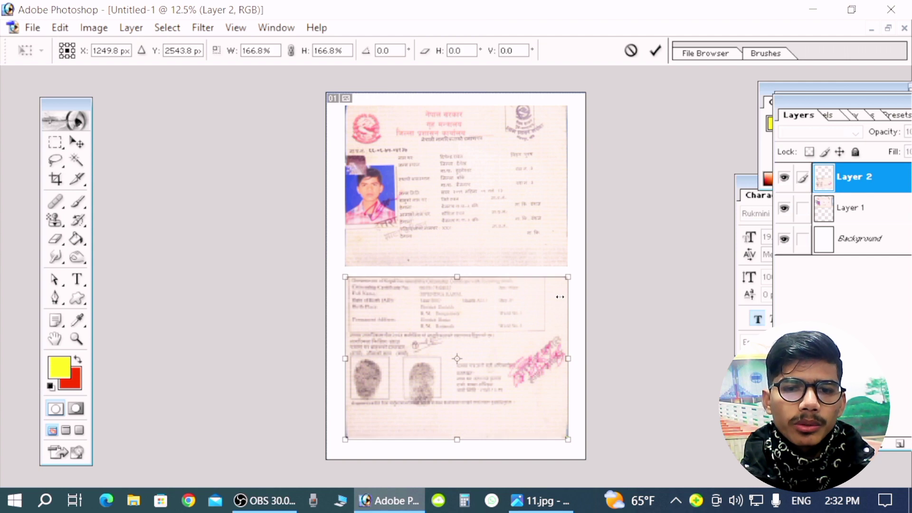
pyautogui.press('Left')
pyautogui.press('Down')
pyautogui.press('Down')
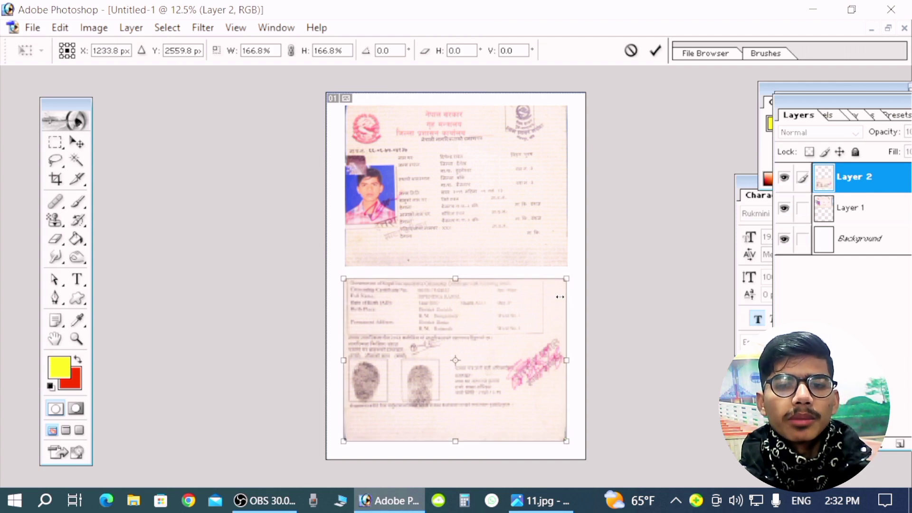
pyautogui.press('Return')
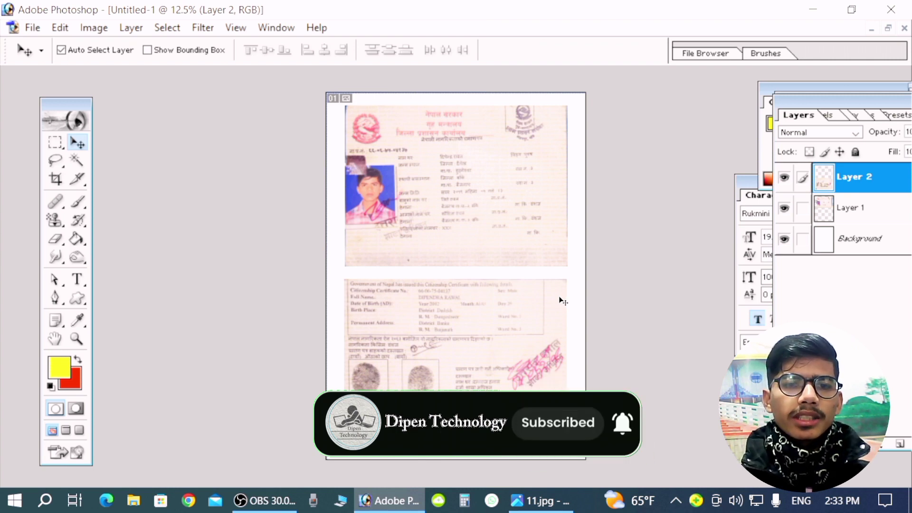
pyautogui.click(31, 28)
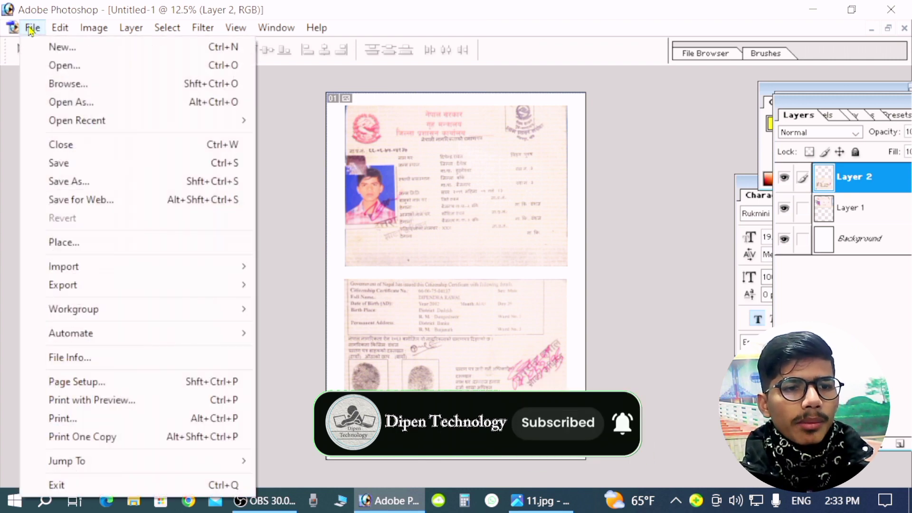
pyautogui.click(103, 402)
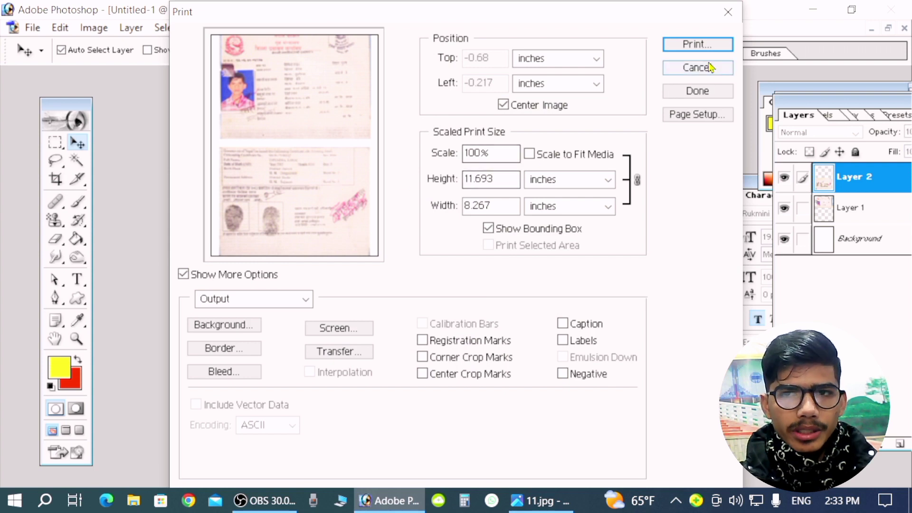
pyautogui.click(728, 12)
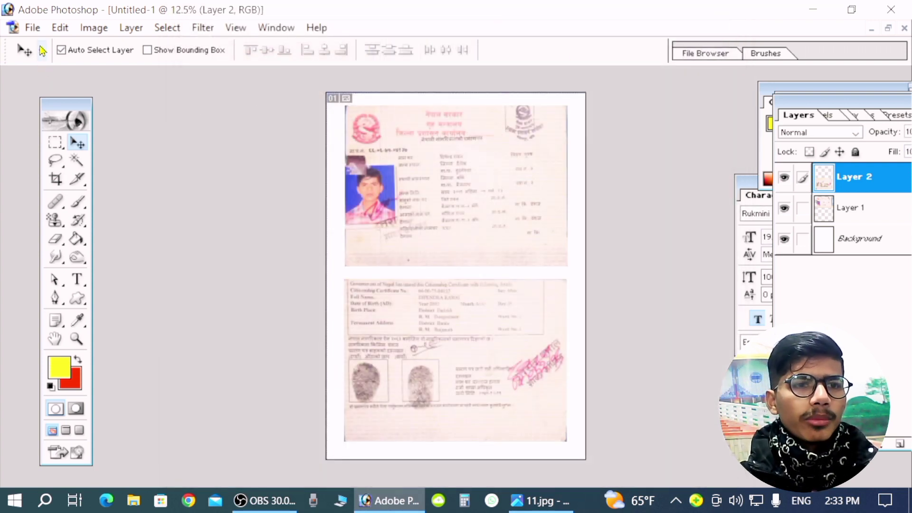
# - Save the page as NAGARIKTA to the Desktop via Save As
pyautogui.click(32, 28)
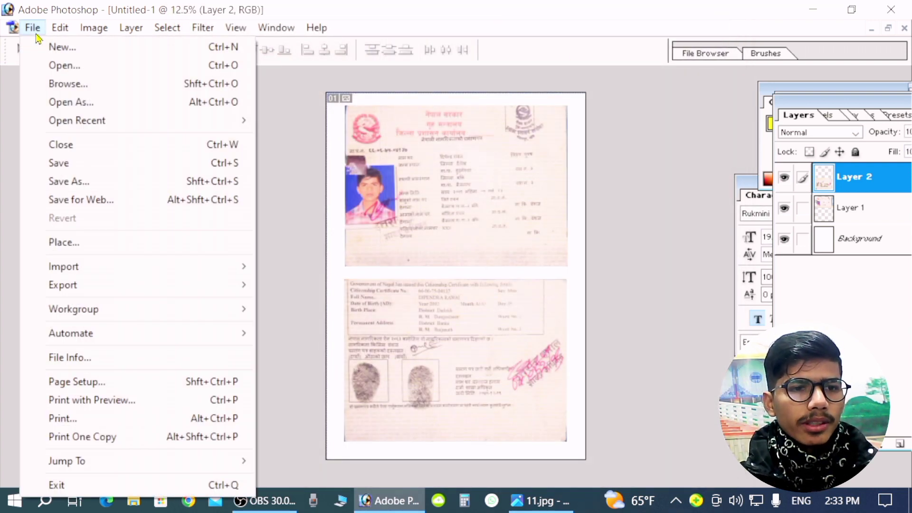
pyautogui.click(71, 182)
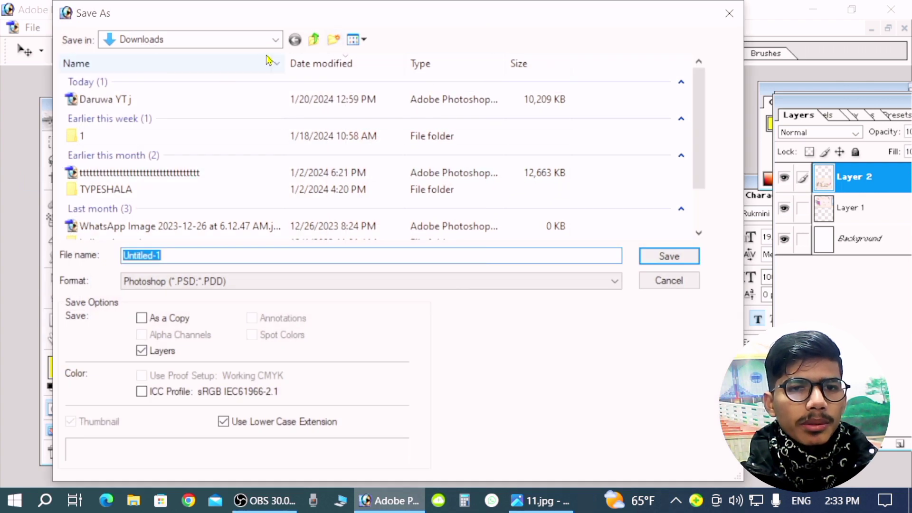
pyautogui.click(275, 39)
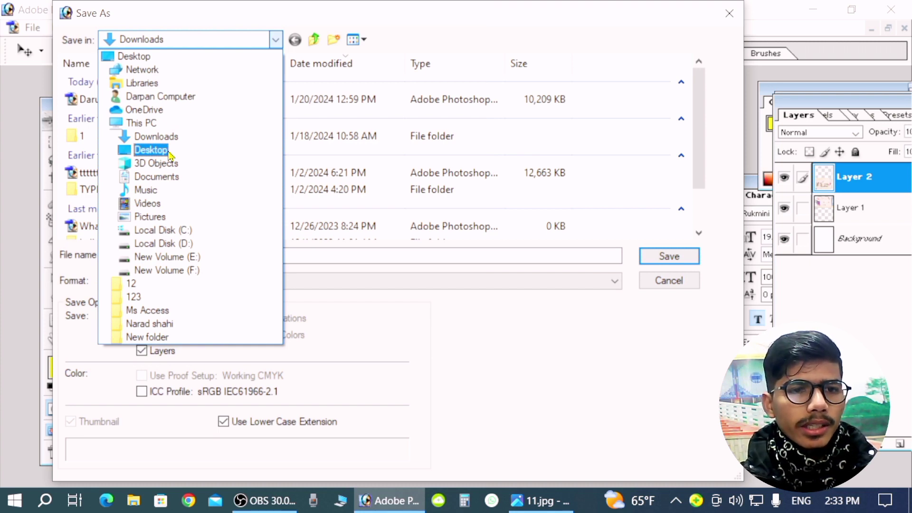
pyautogui.click(164, 152)
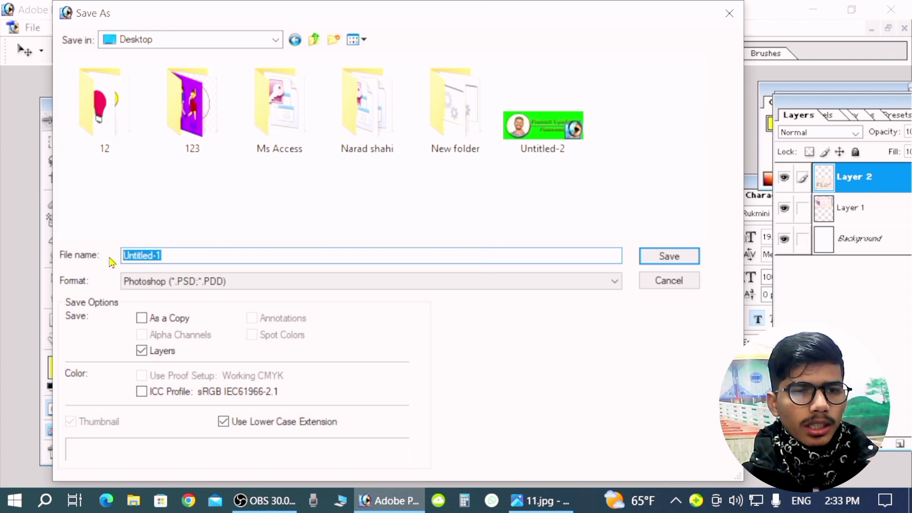
pyautogui.write('nAGA')
pyautogui.press('BackSpace')
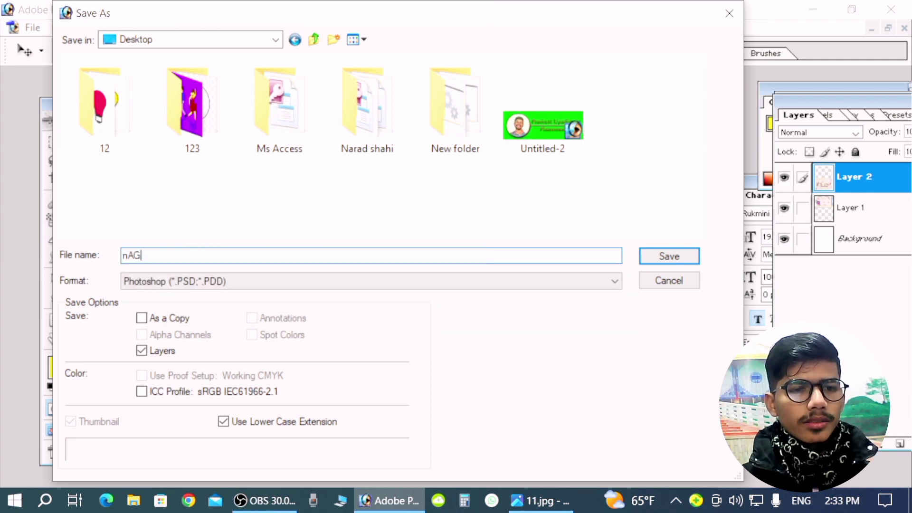
pyautogui.press('BackSpace')
pyautogui.press('BackSpace')
pyautogui.press('BackSpace')
pyautogui.write('NAGA')
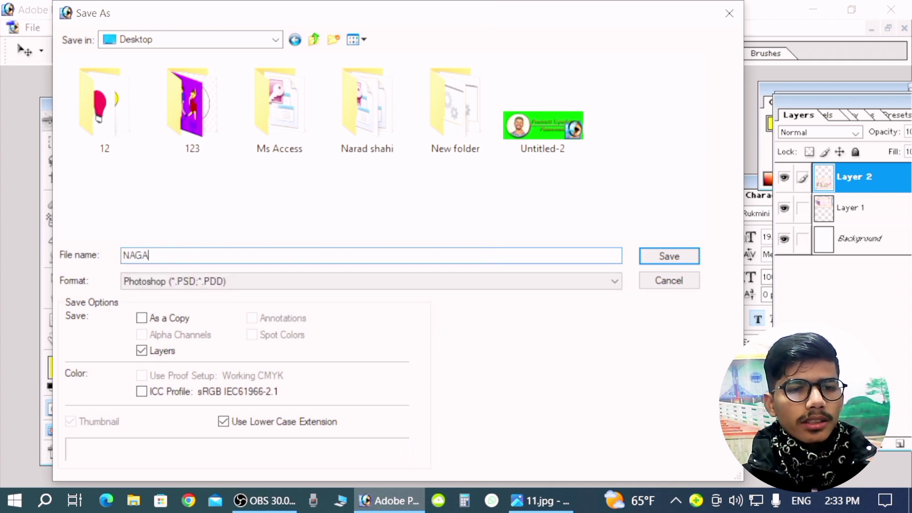
pyautogui.write('RIKTA')
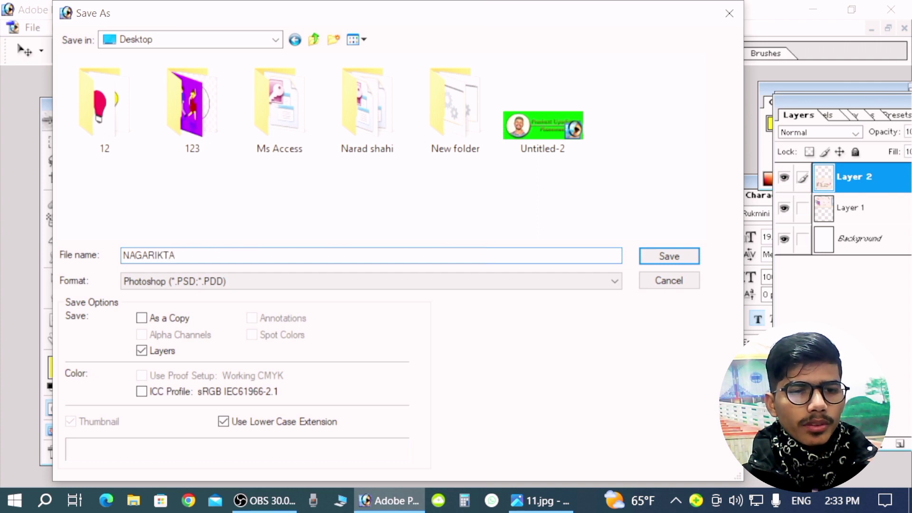
# - Save in JPEG format at maximum quality 12, then quit Photoshop without saving Untitled-1
pyautogui.click(127, 282)
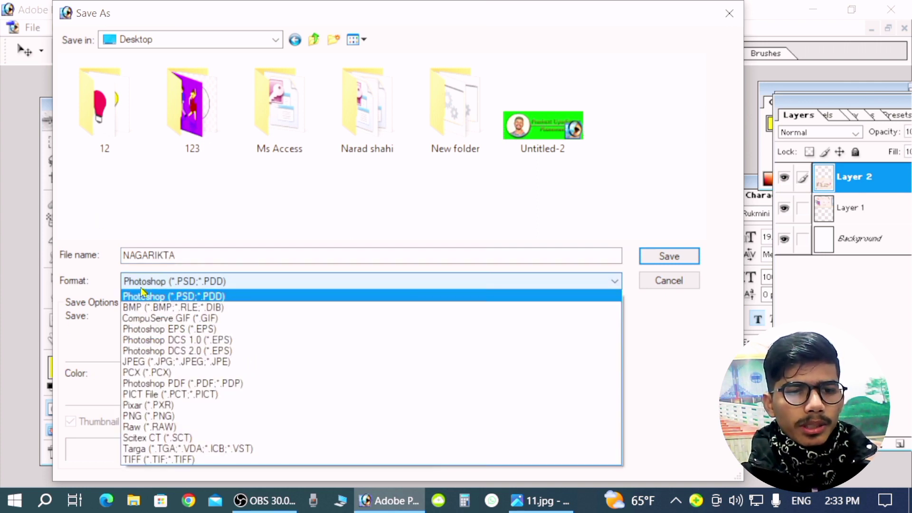
pyautogui.click(197, 364)
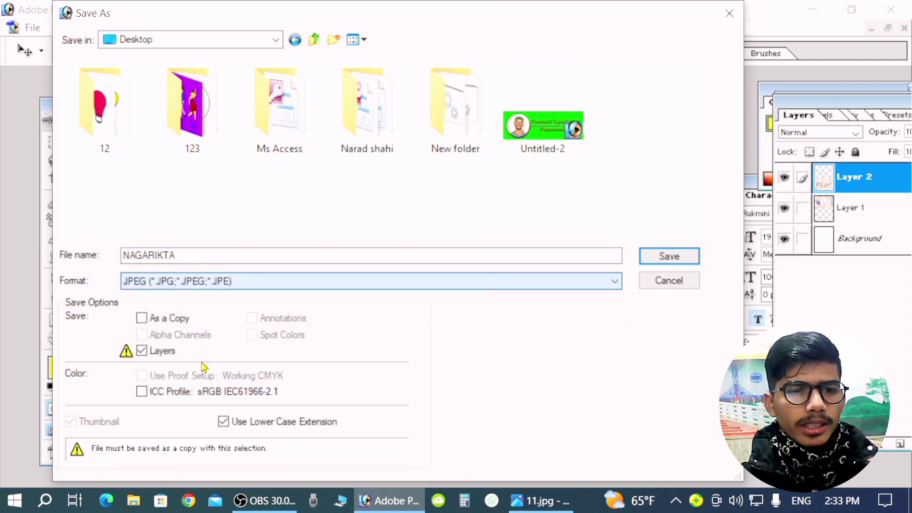
pyautogui.click(233, 283)
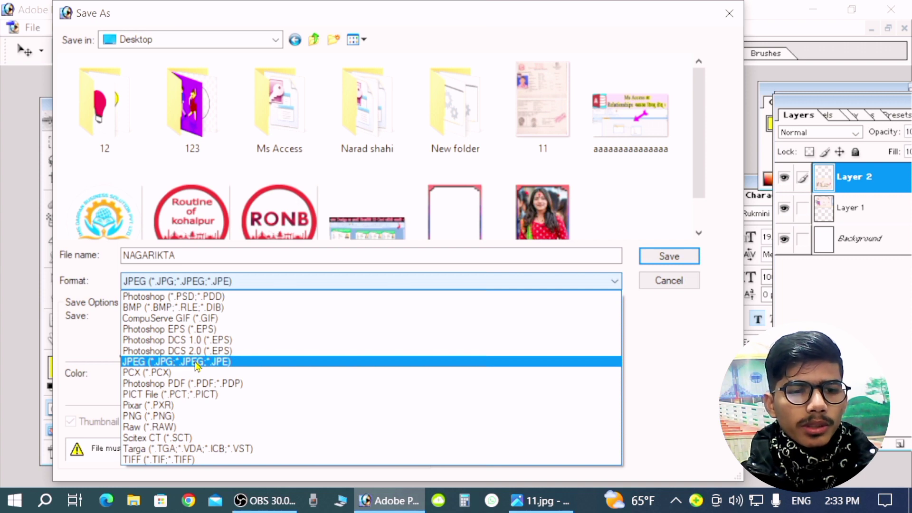
pyautogui.click(200, 363)
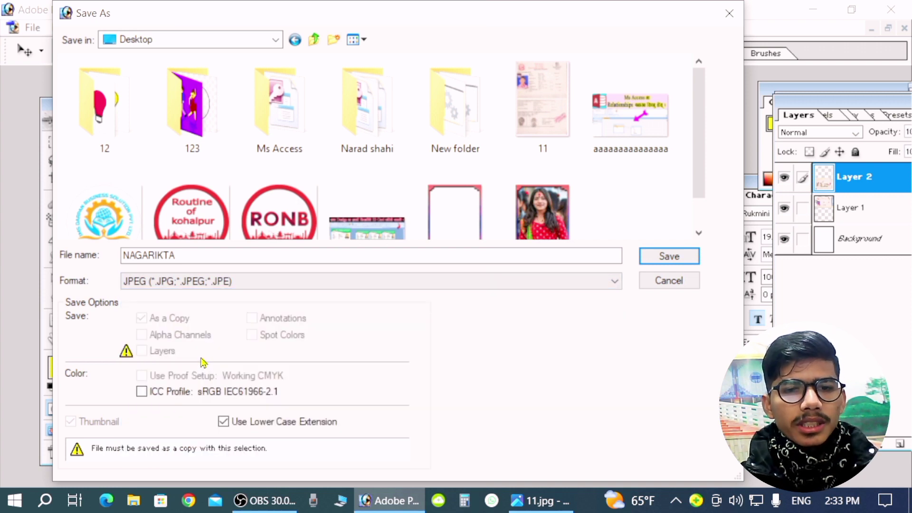
pyautogui.click(671, 258)
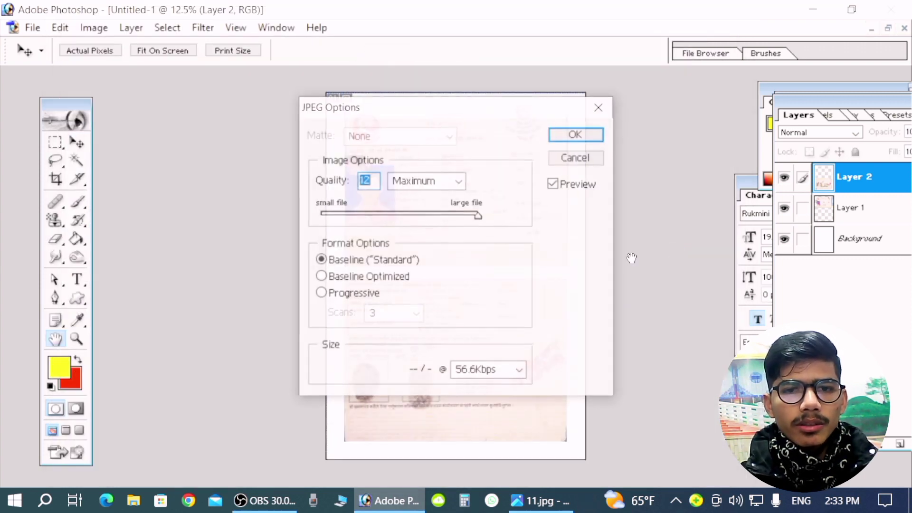
pyautogui.click(573, 137)
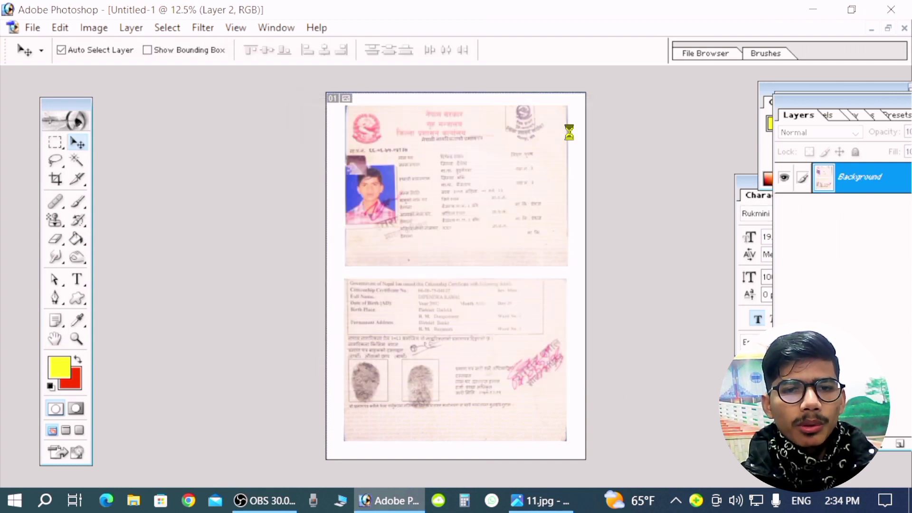
pyautogui.click(906, 10)
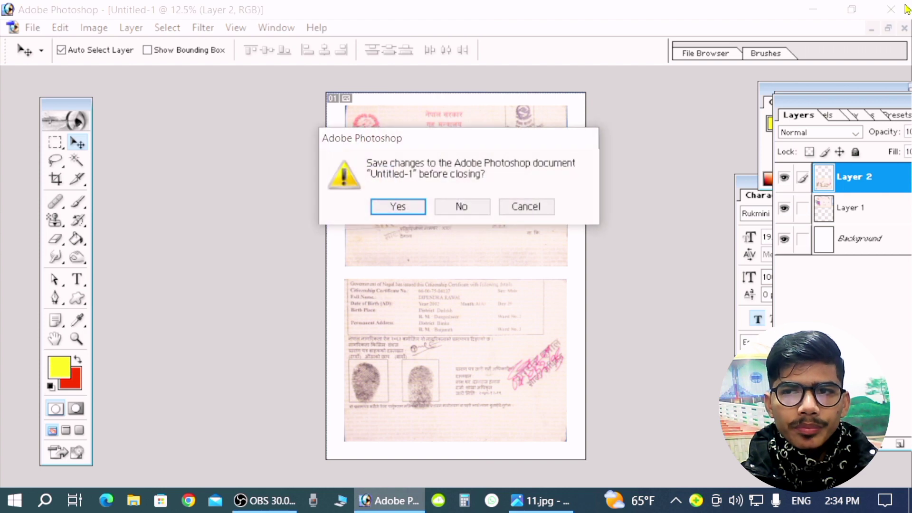
pyautogui.click(461, 207)
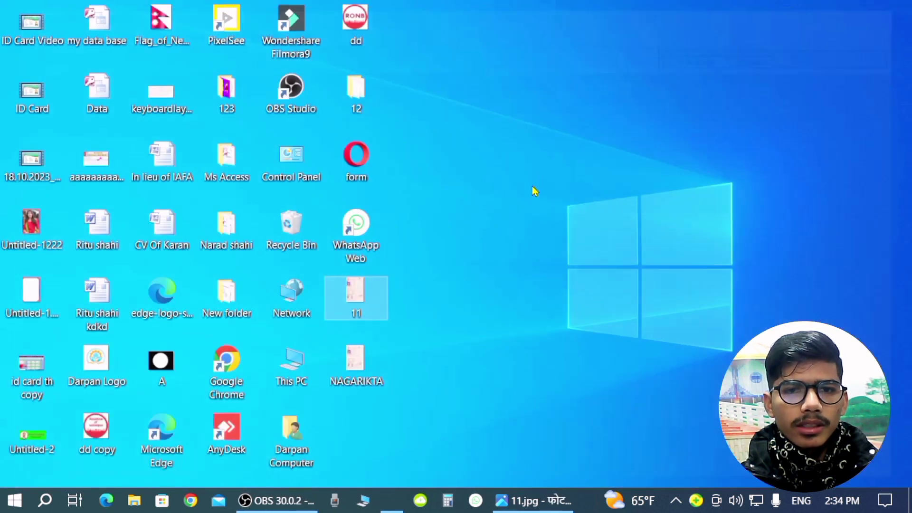
# - Open NAGARIKTA.jpg from the desktop to check the 2480 × 3508 page with both sides
pyautogui.click(375, 364)
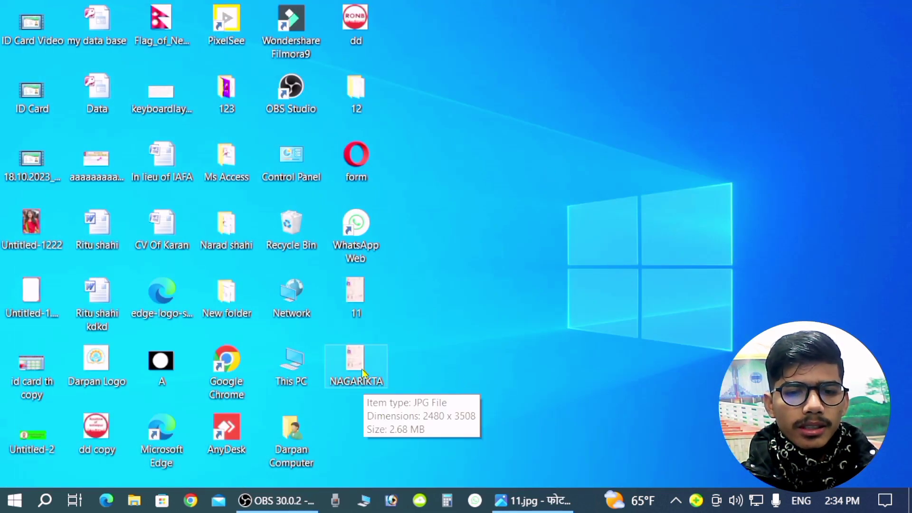
pyautogui.doubleClick(358, 365)
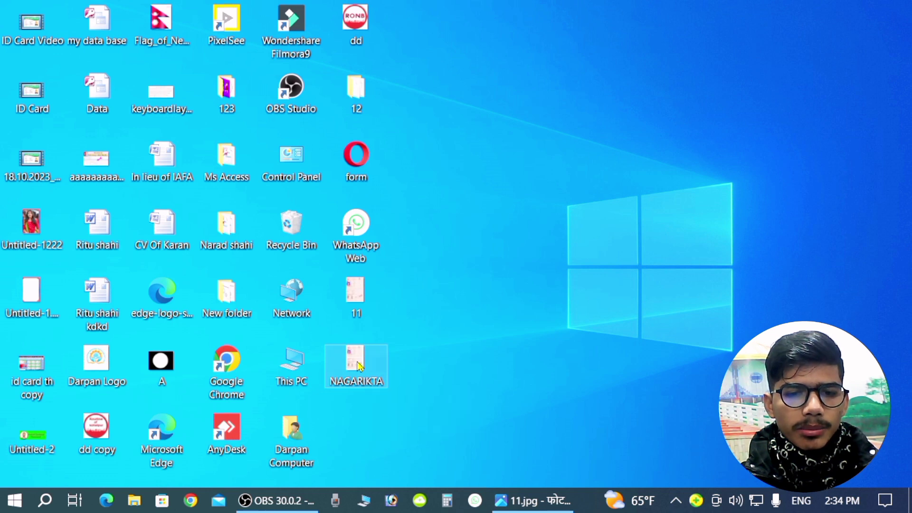